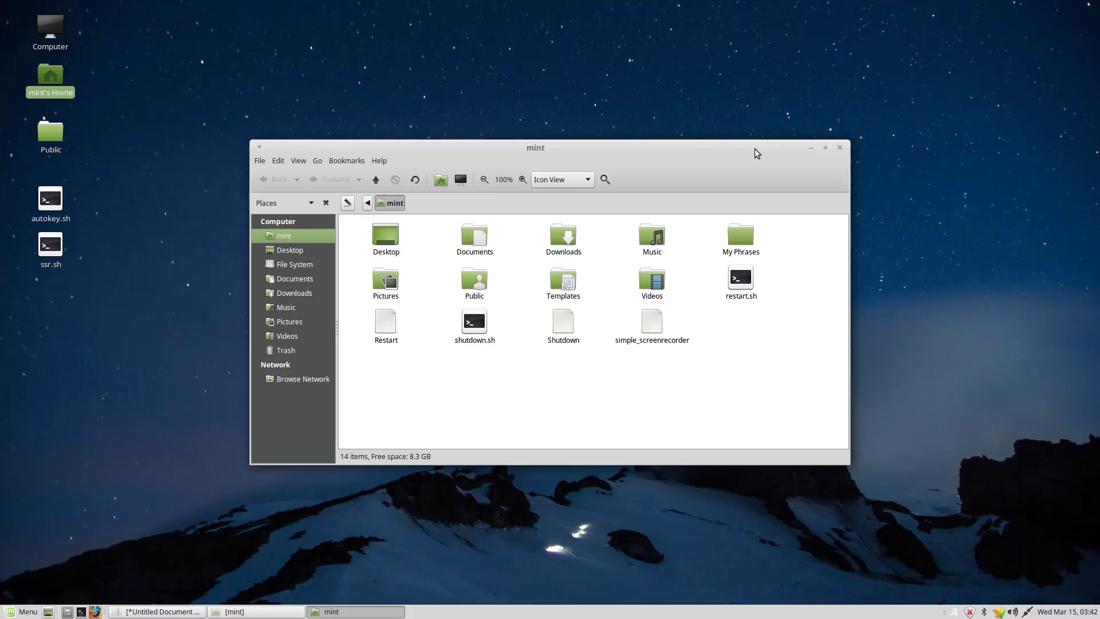
Drag the Nemo home folder window about 50 px left and 57 px down.
left_click_drag(699, 153, 670, 186)
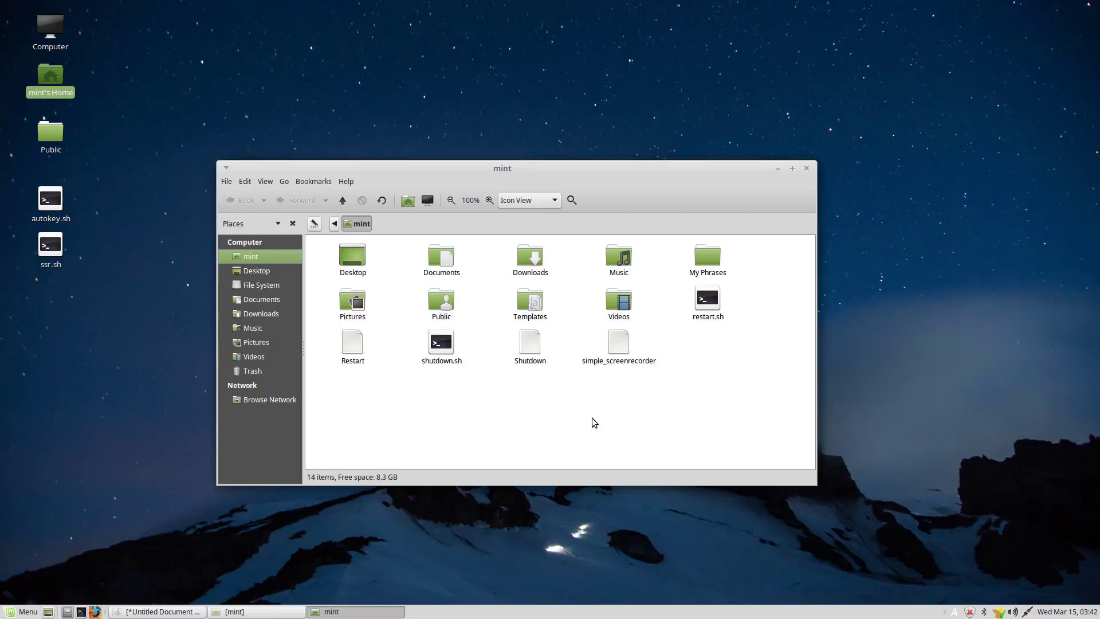
Show hidden files (35 items) and confirm Show Hidden Files is checked in View.
key("ctrl+h")
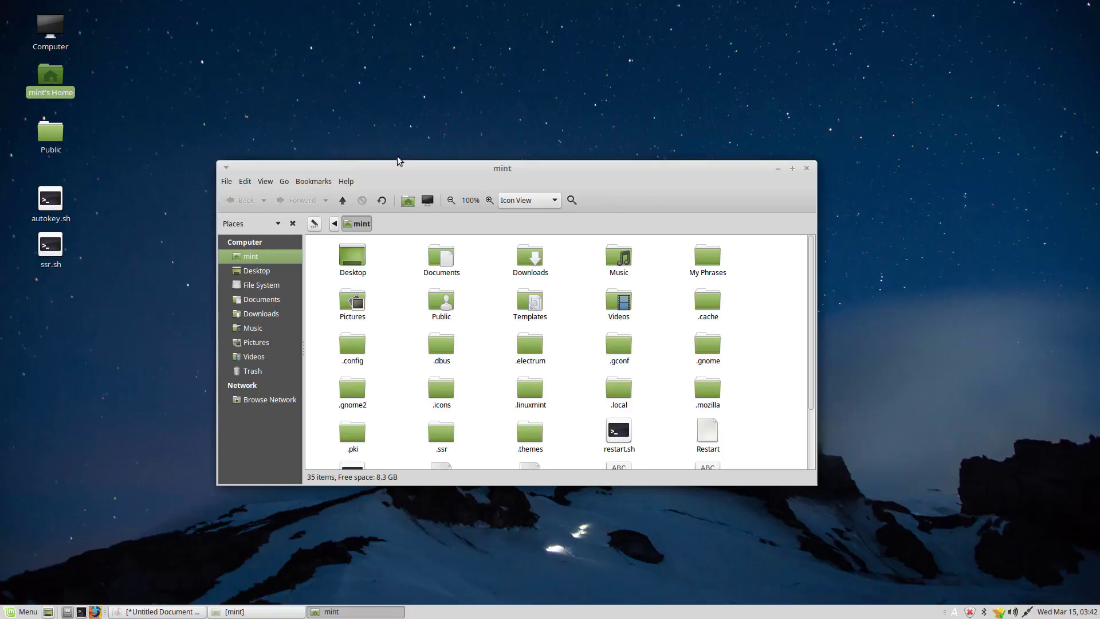
left_click(265, 181)
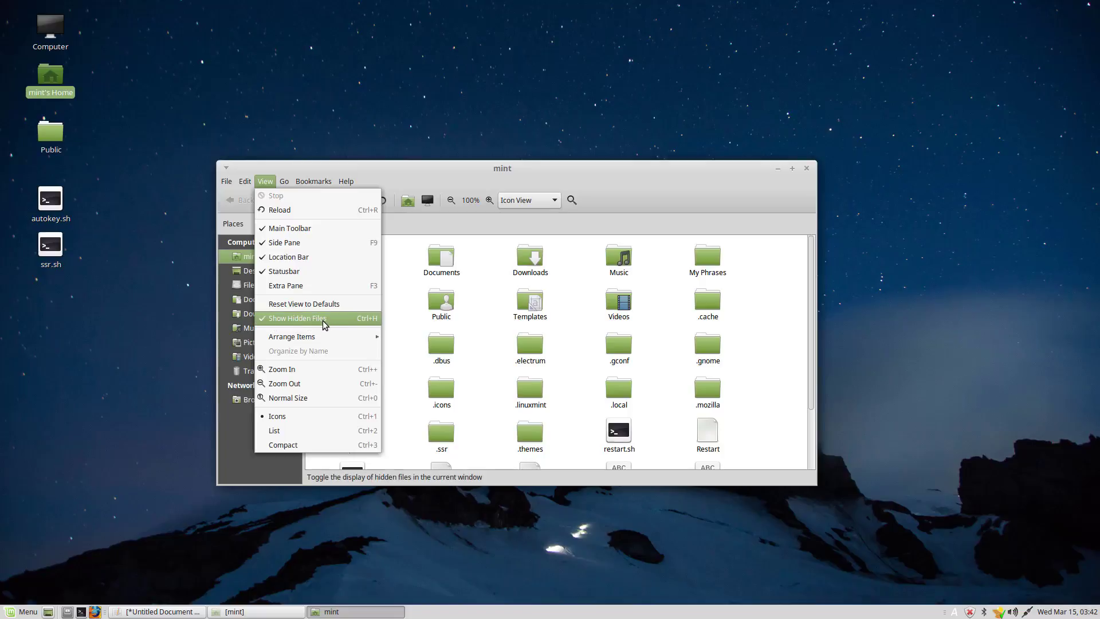
left_click(808, 171)
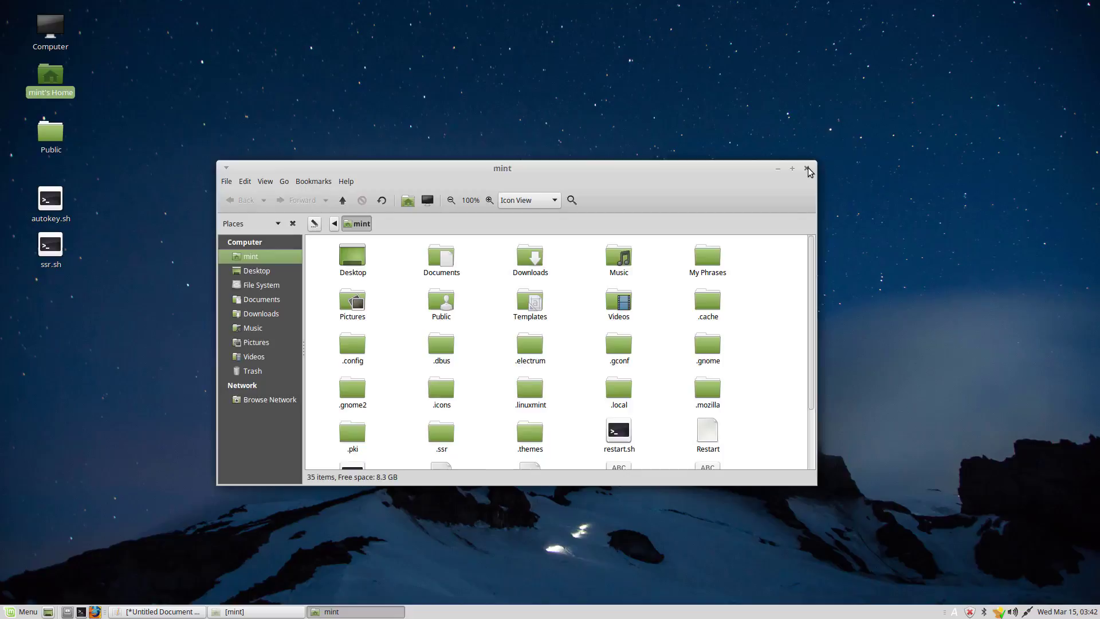
In a new terminal, run ls, then ls -a to include dot-files.
left_click(80, 612)
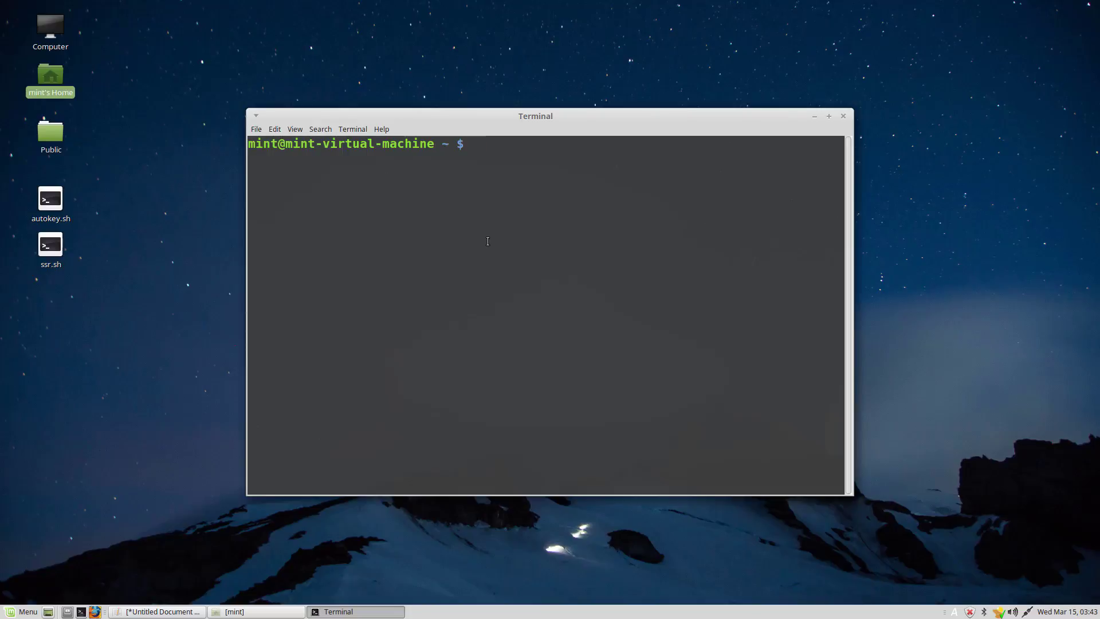
type("ls")
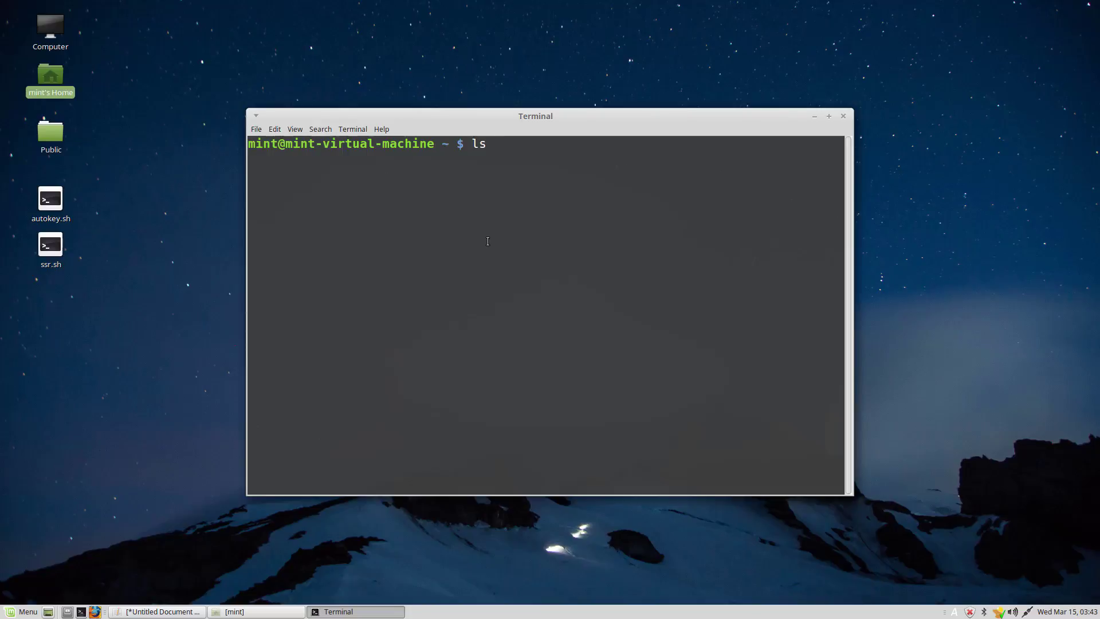
key("Return")
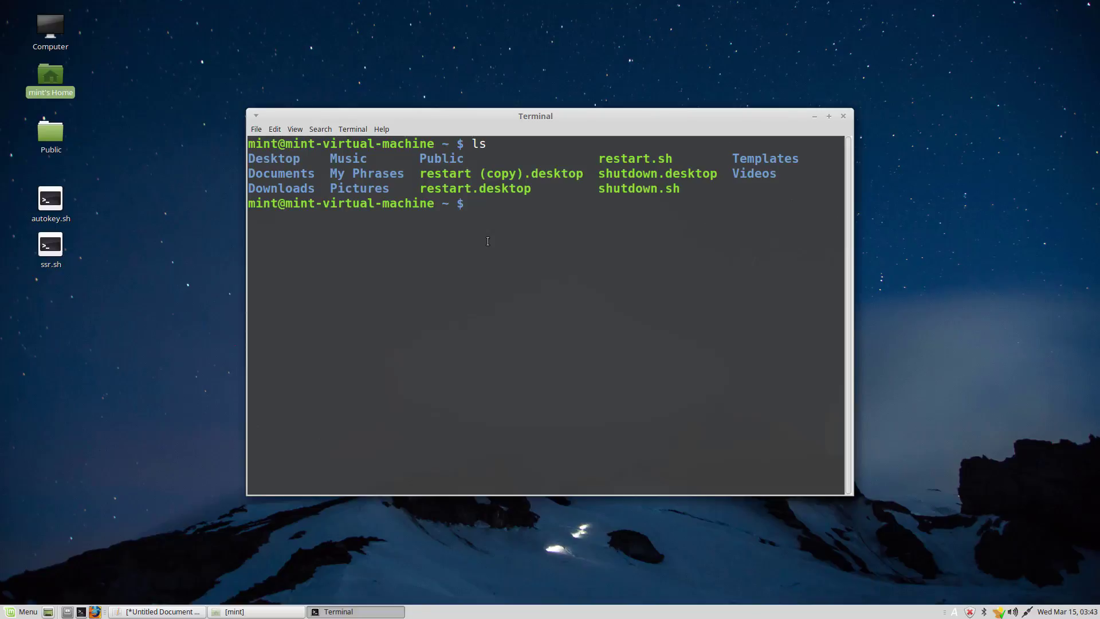
type("ls")
type(" -a")
key("Return")
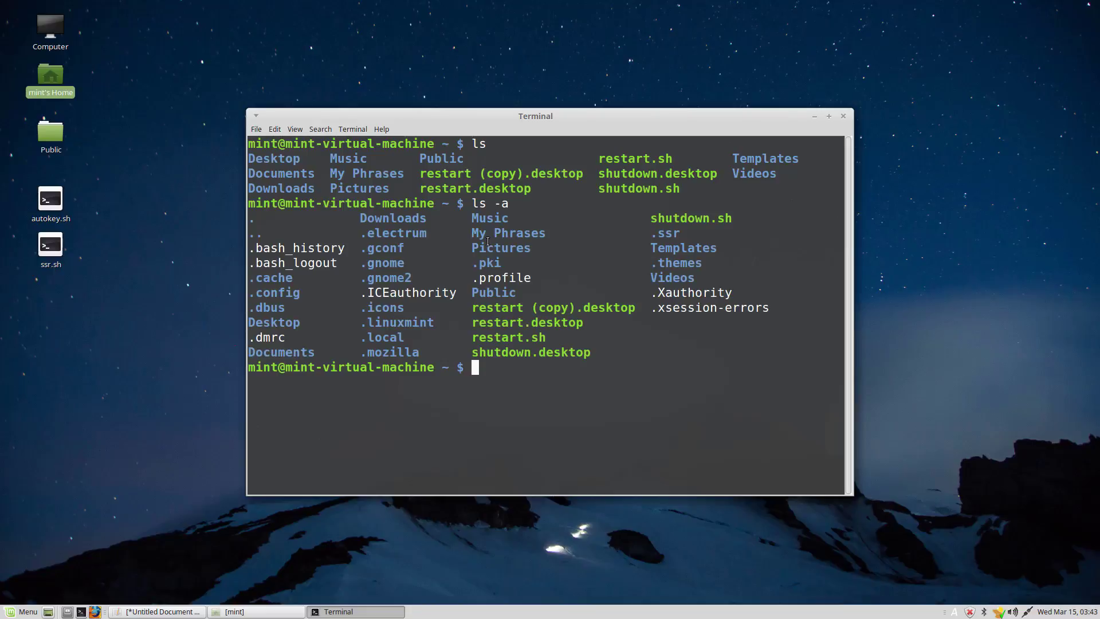